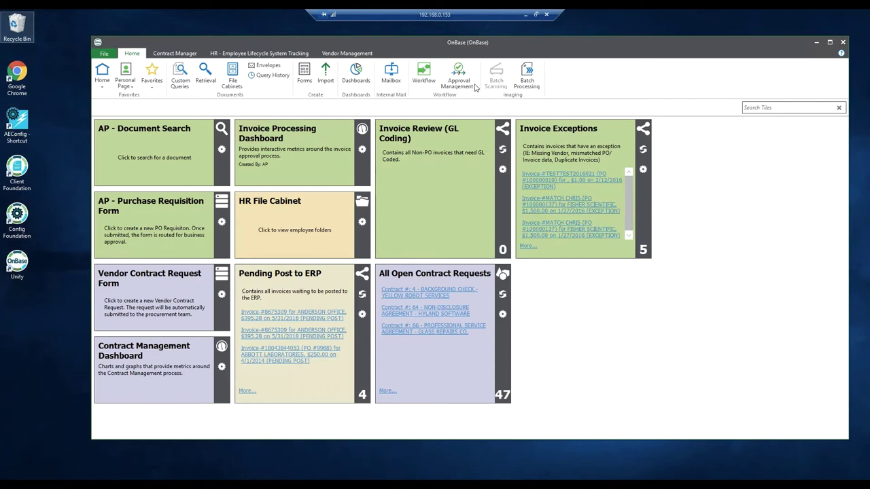
# - Open the AP - Invoice Approval process and show the conditions of the Company 250 path under Auto Approval Paths
pyautogui.click(475, 90)
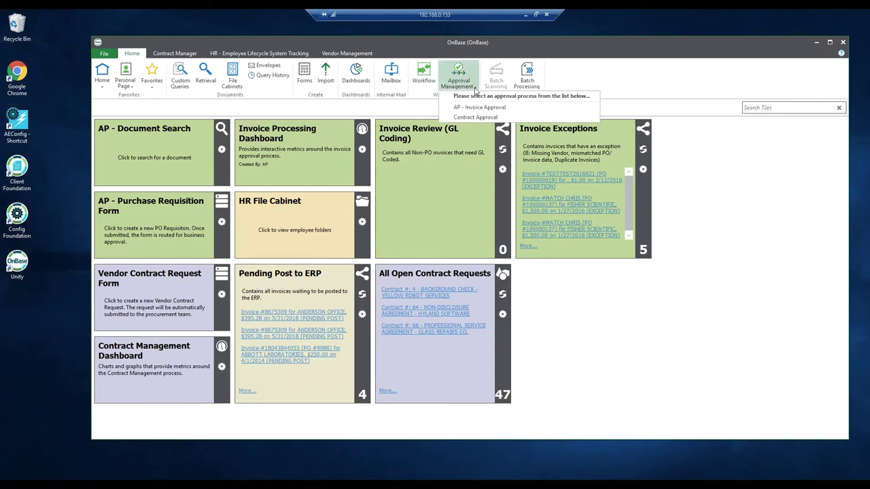
pyautogui.click(514, 111)
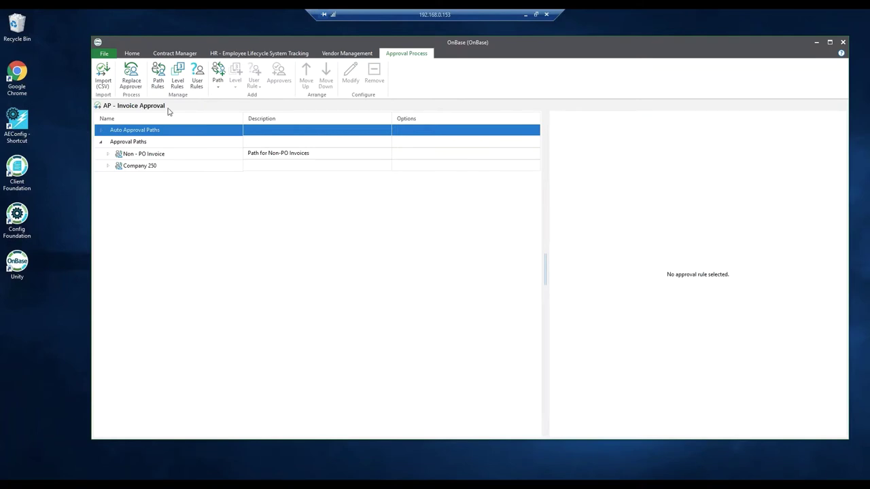
pyautogui.click(101, 130)
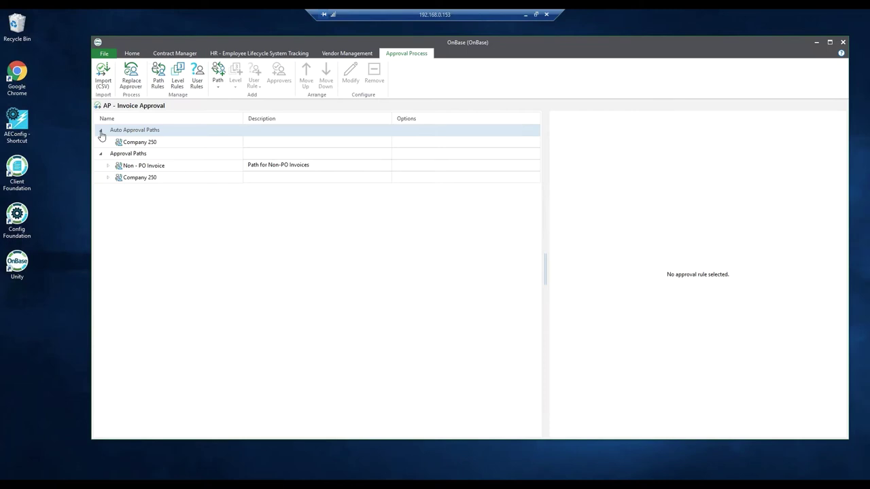
pyautogui.click(136, 145)
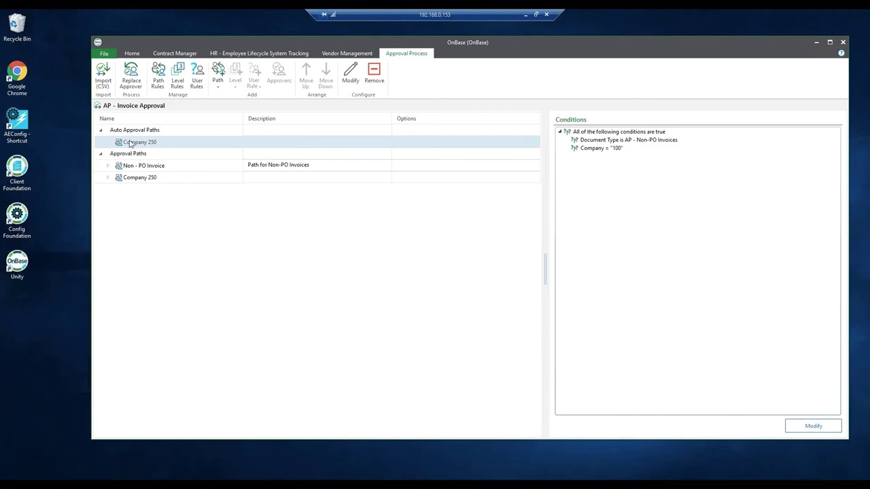
# - Inspect the document type and Company conditions in the Company 250 auto approval path's configuration, then close it without changes
pyautogui.doubleClick(141, 144)
pyautogui.doubleClick(144, 146)
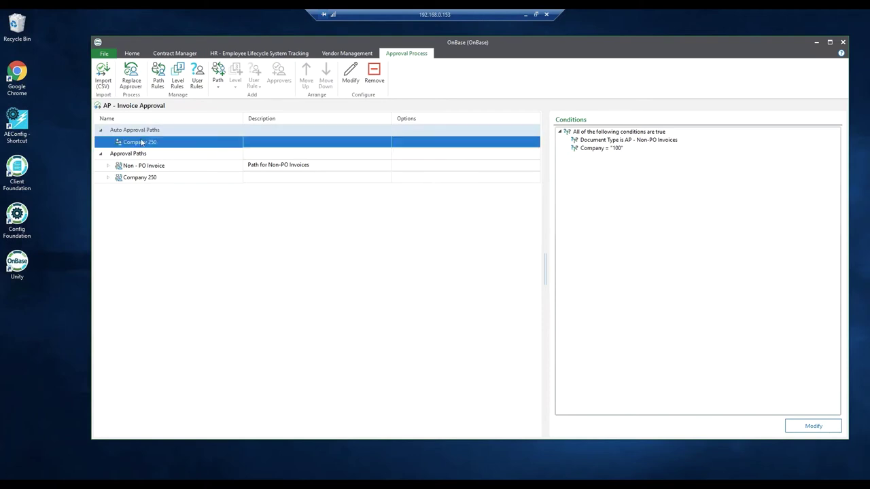
pyautogui.doubleClick(144, 145)
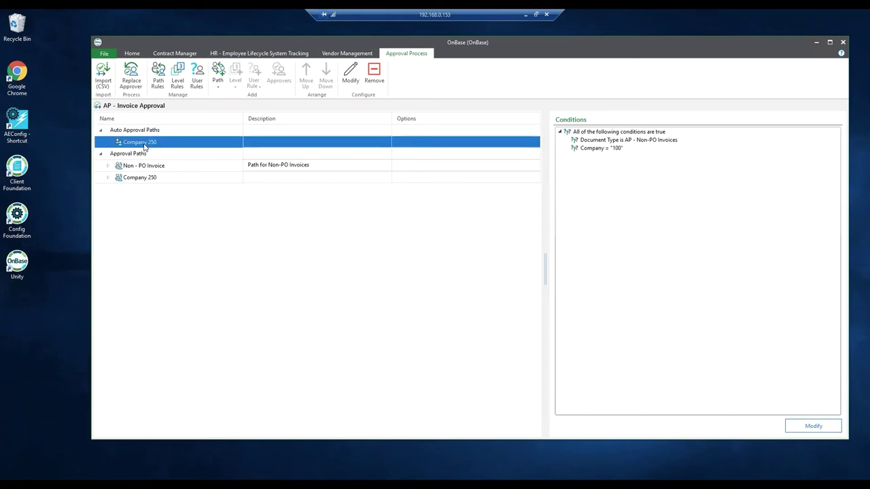
pyautogui.click(814, 427)
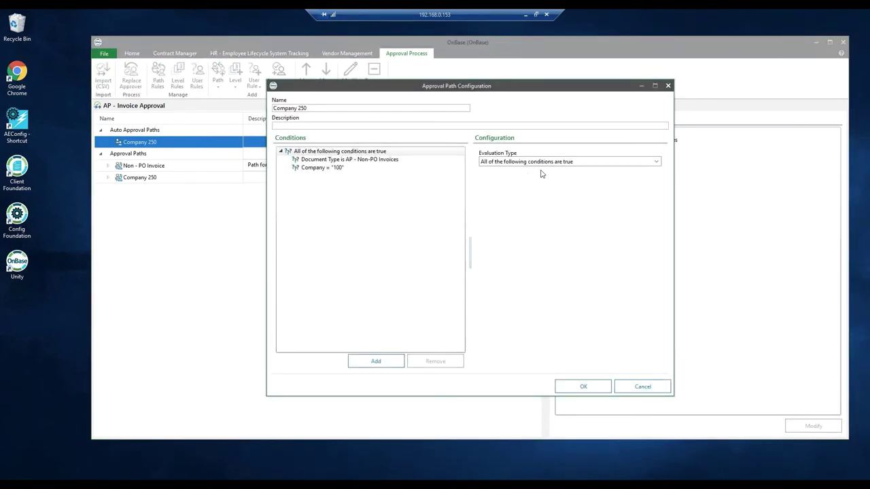
pyautogui.click(383, 164)
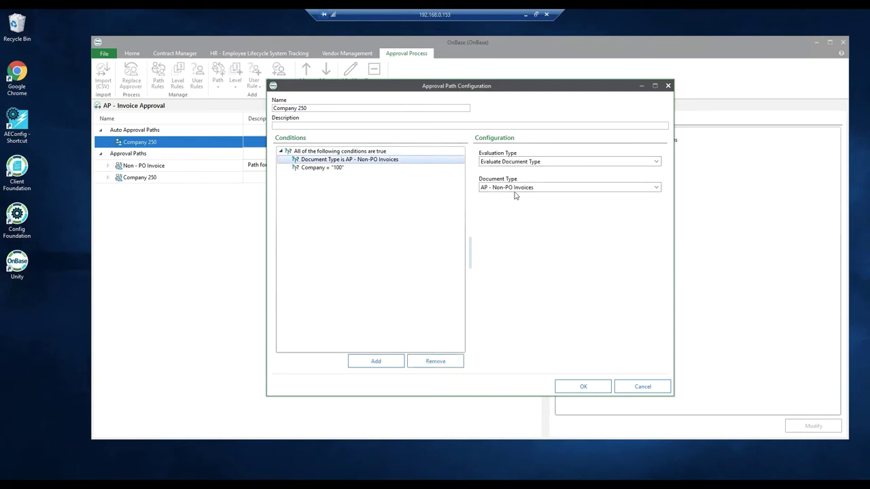
pyautogui.click(344, 171)
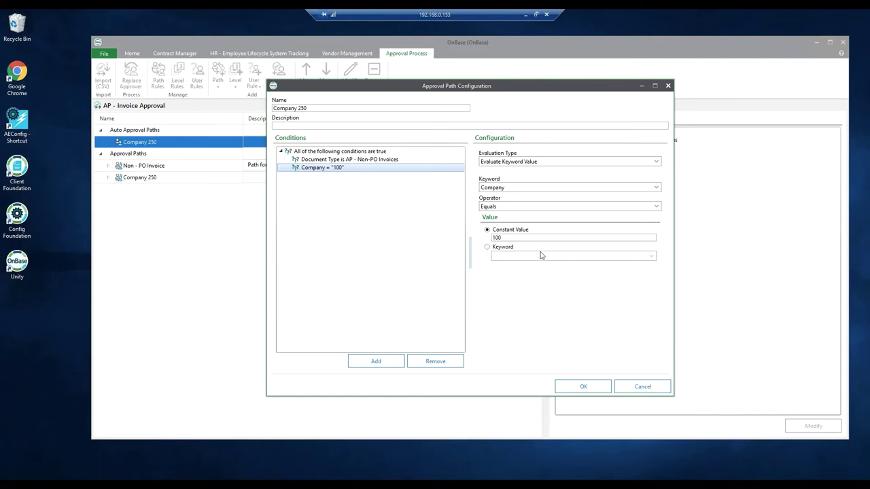
pyautogui.click(646, 389)
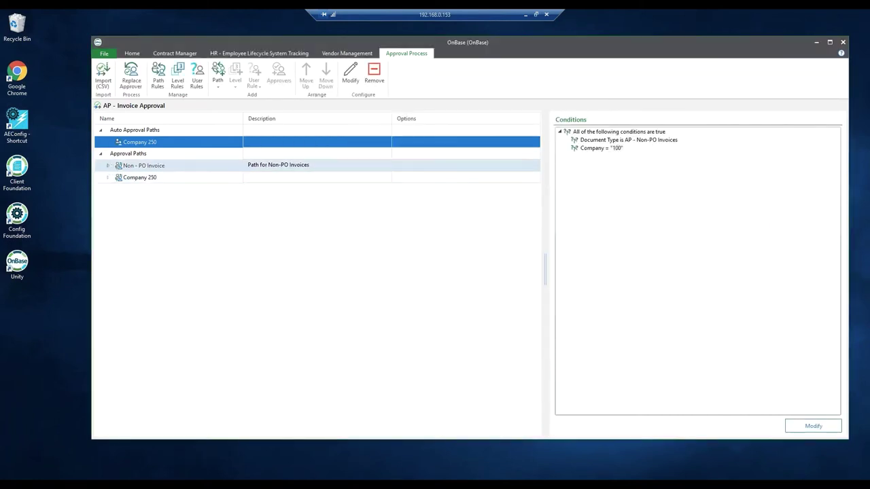
# - Expand the Non - PO Invoice approval path and check its document type condition in the path configuration without changing it
pyautogui.click(108, 166)
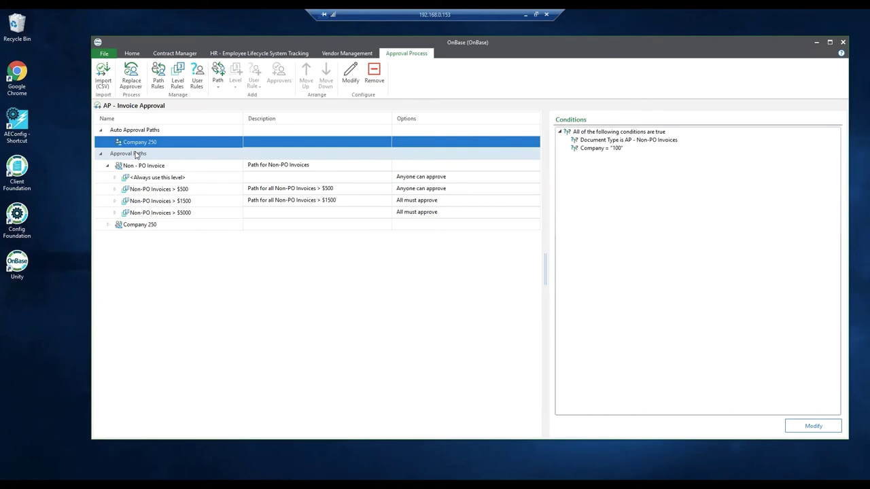
pyautogui.click(154, 167)
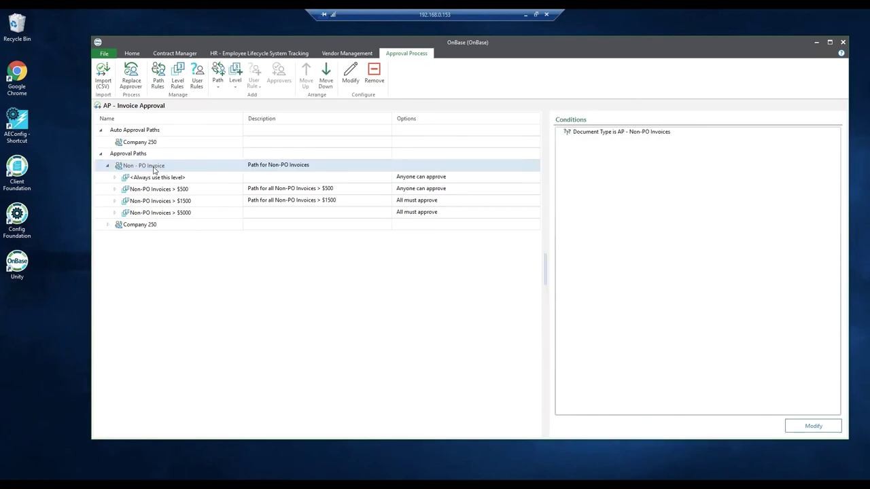
pyautogui.click(814, 427)
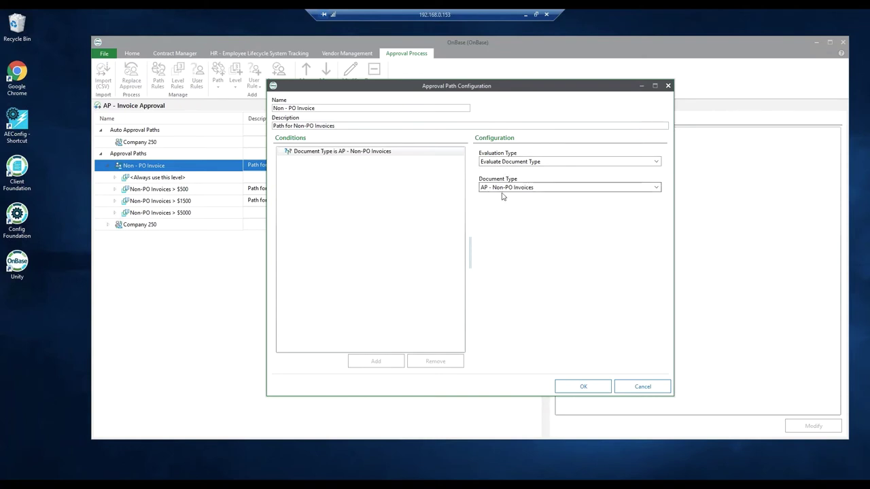
pyautogui.click(643, 386)
# - Expand the <Always use this level> level of the Non - PO Invoice path and look at its AP and MANAGER approvers
pyautogui.click(114, 177)
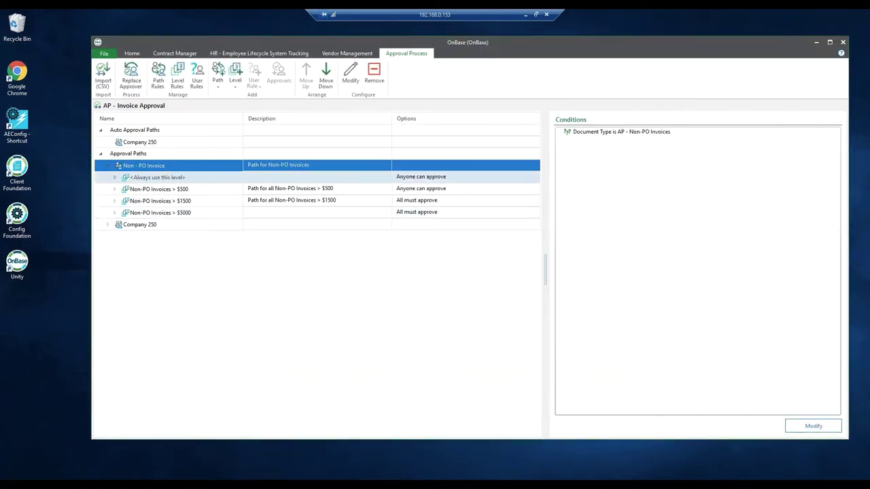
pyautogui.click(154, 178)
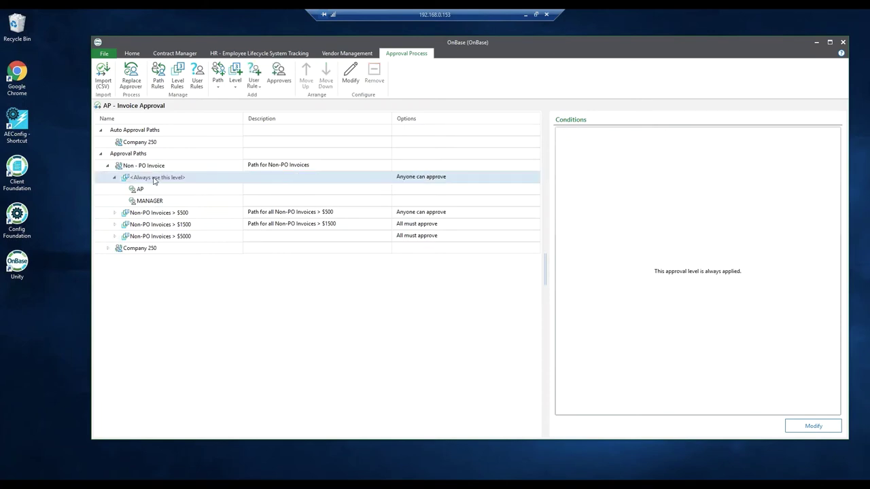
pyautogui.click(154, 189)
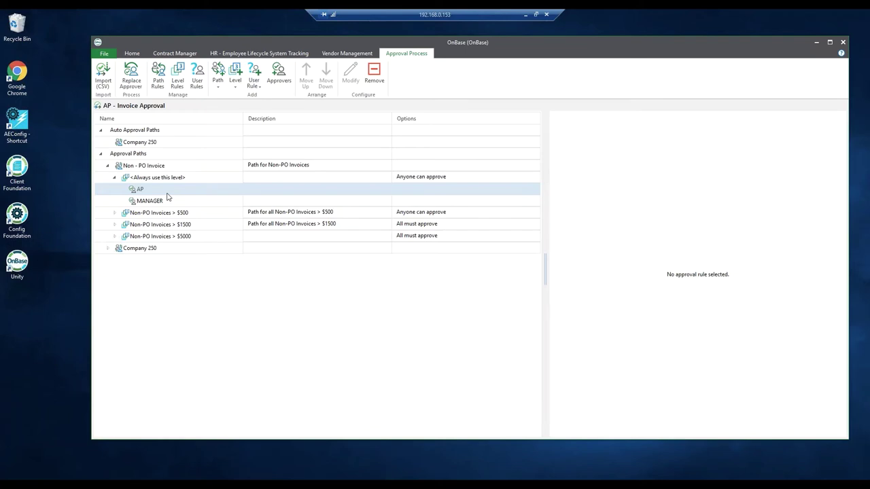
pyautogui.click(174, 203)
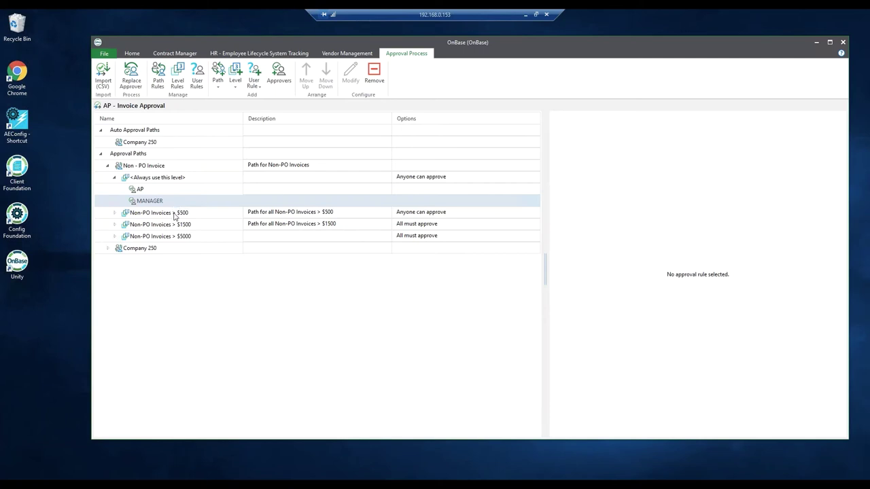
# - Review the Non-PO Invoices > $500 level's Invoice Total condition and its approvers, leaving the level configuration unchanged
pyautogui.click(175, 215)
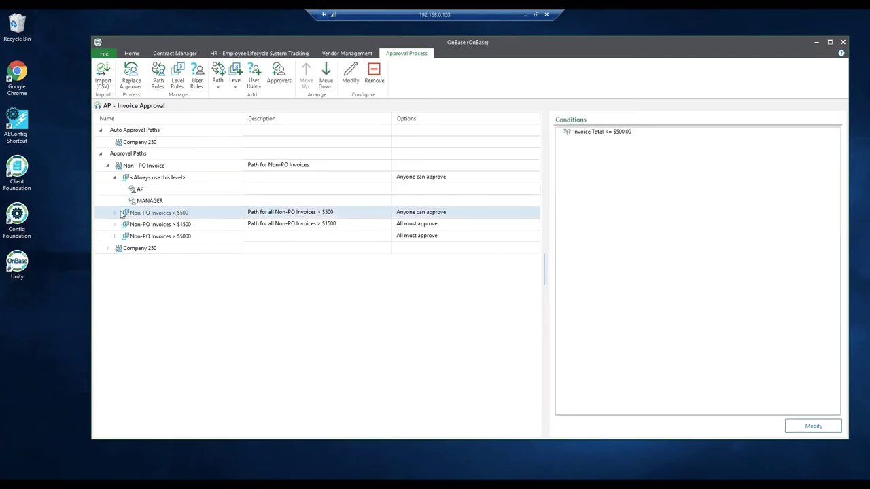
pyautogui.click(829, 429)
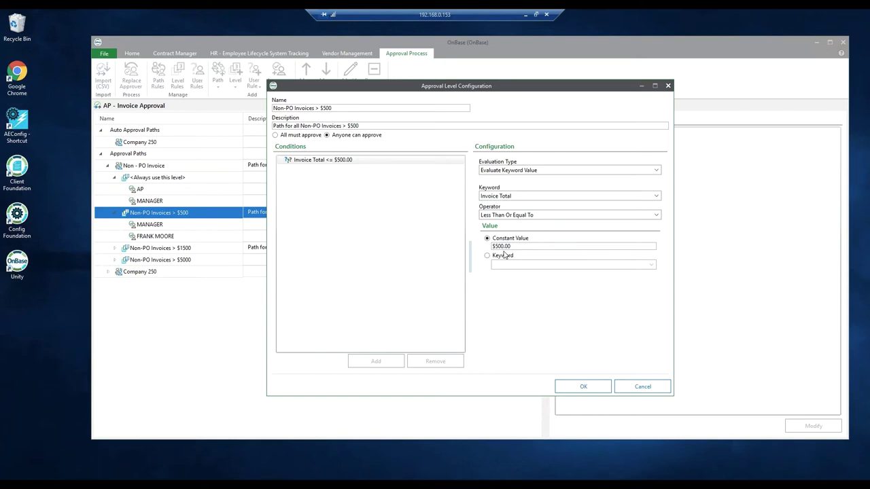
pyautogui.click(633, 386)
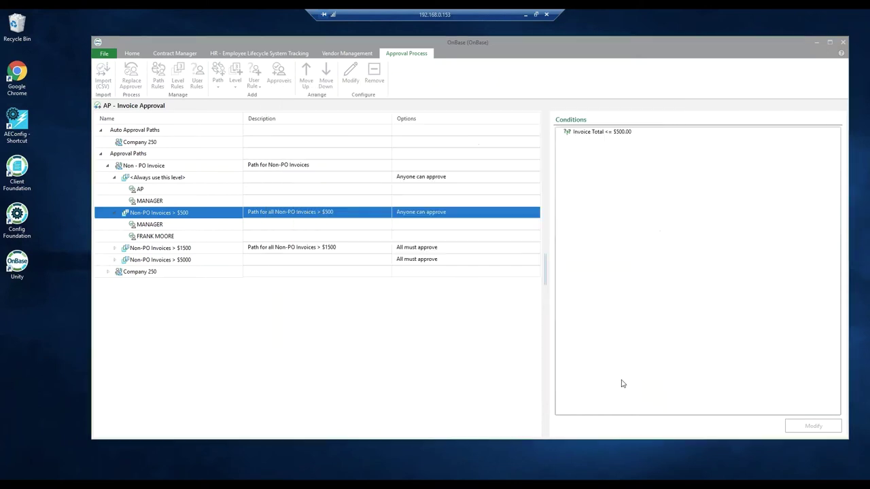
pyautogui.click(185, 240)
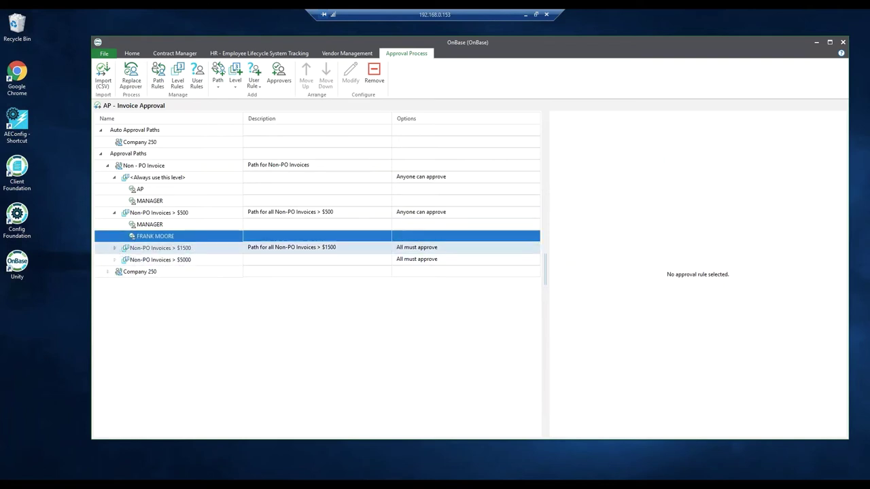
# - Review the Non-PO Invoices > $1500 level's Invoice Total condition and its assigned approver, leaving the level configuration unchanged
pyautogui.click(115, 249)
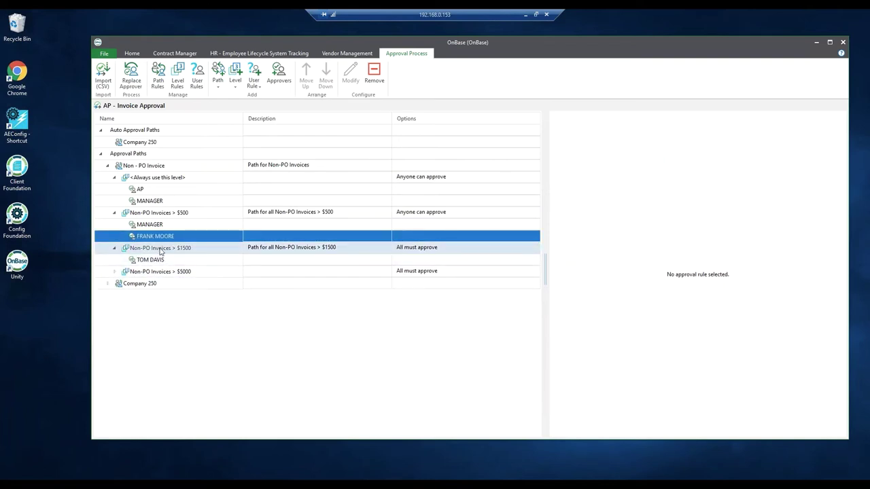
pyautogui.click(161, 249)
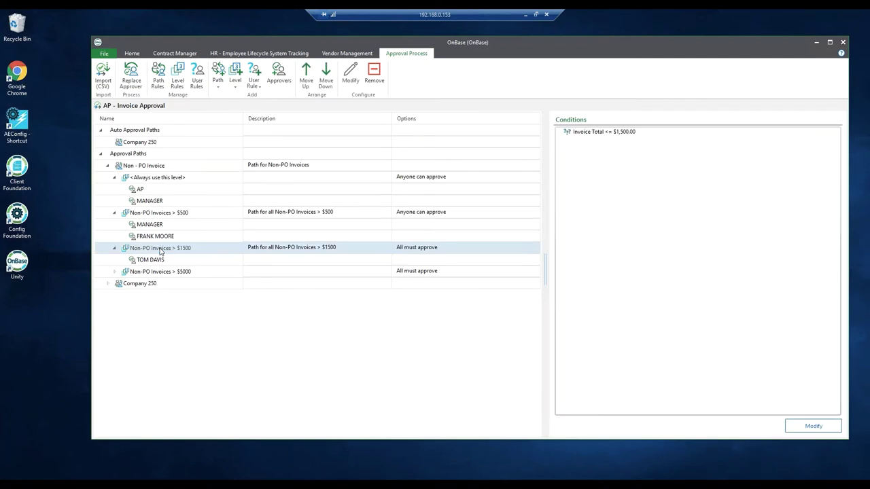
pyautogui.click(824, 427)
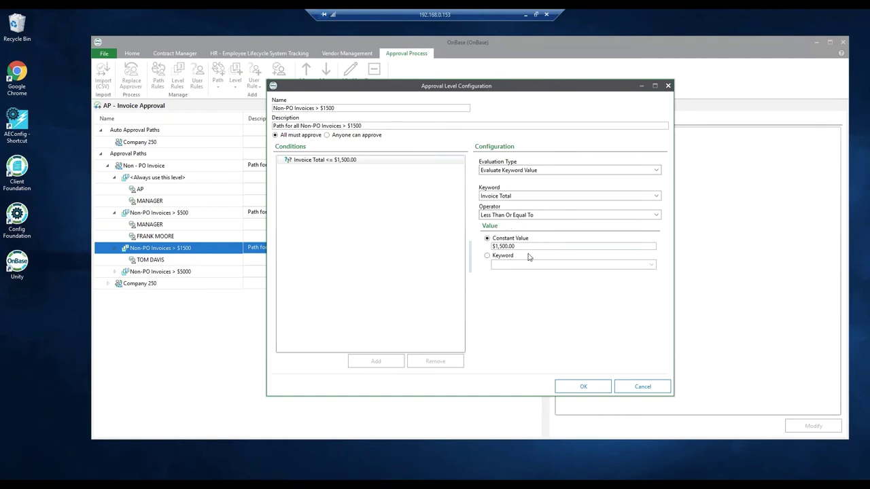
pyautogui.click(643, 387)
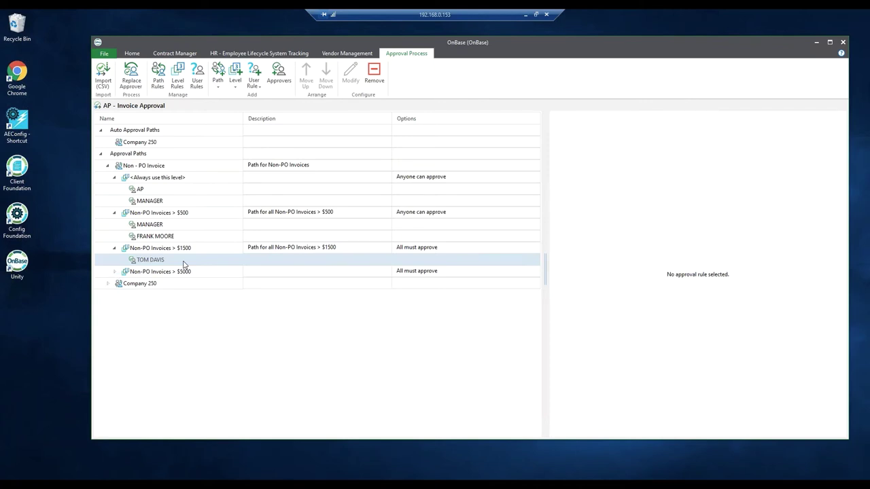
pyautogui.click(185, 266)
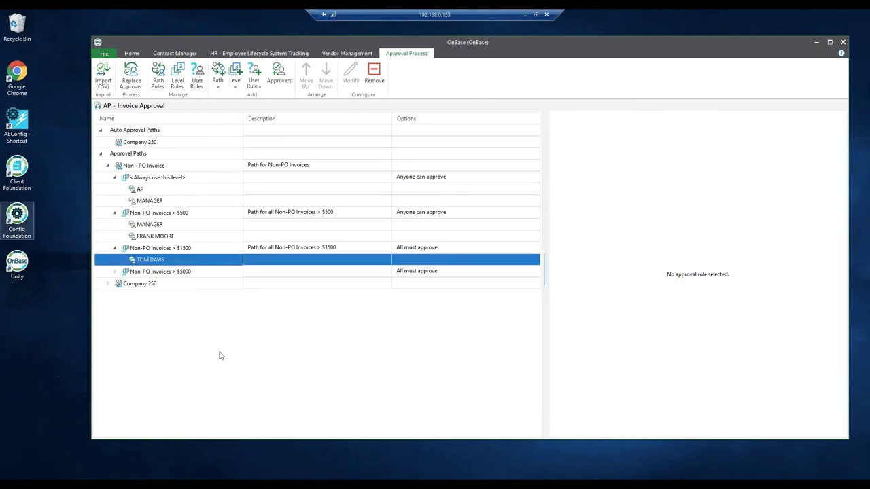
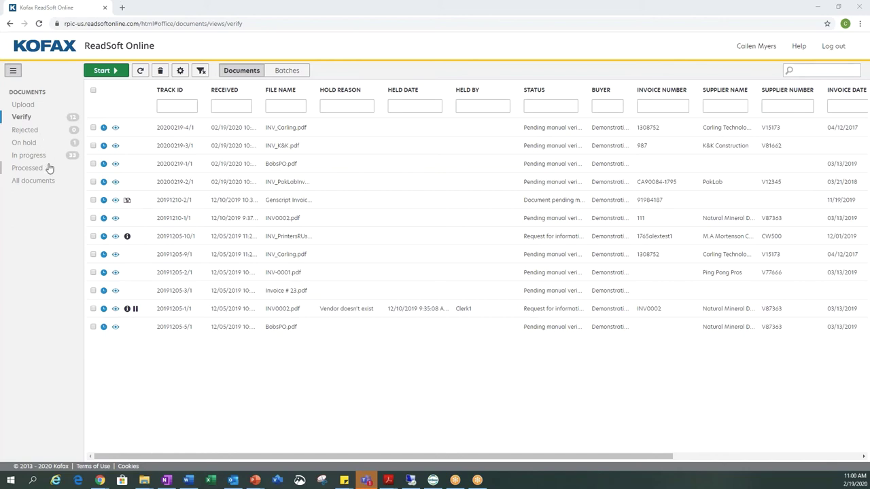
# - In Kofax ReadSoft Online, open the BobsPO.pdf received 12/05/2019 from the Verify queue and accept its blank invoice number and its invoice date
pyautogui.click(31, 120)
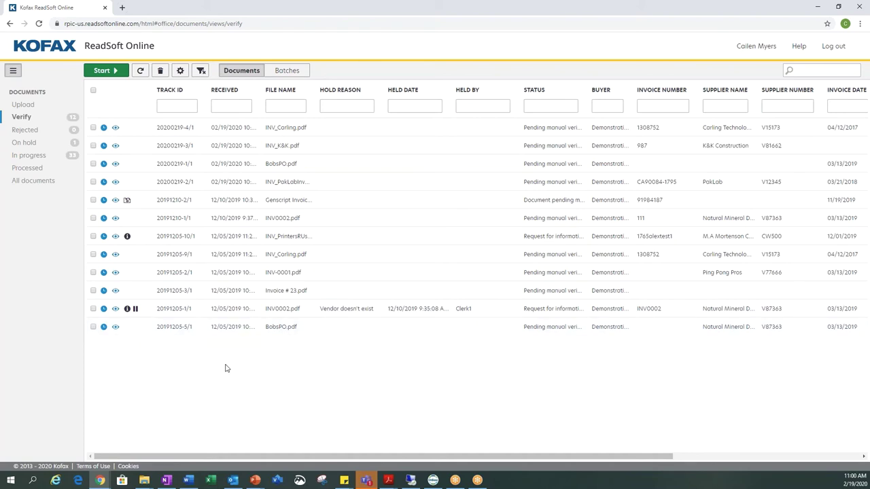
pyautogui.doubleClick(235, 327)
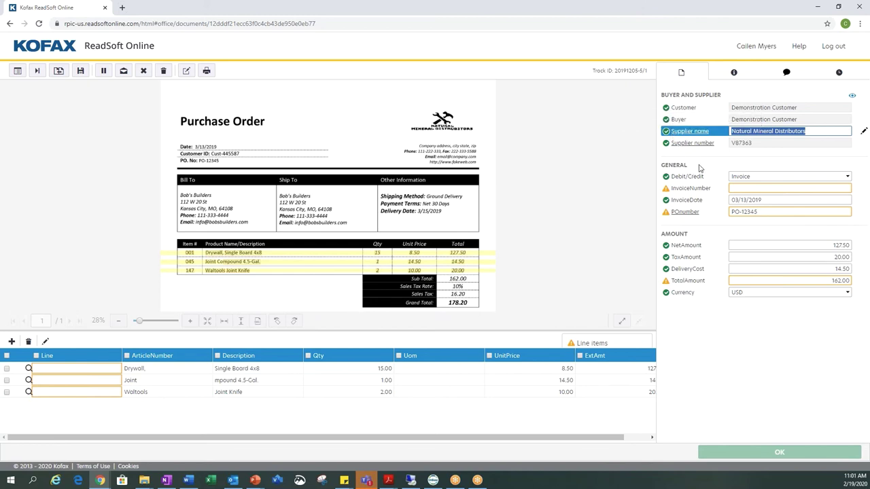
pyautogui.click(741, 189)
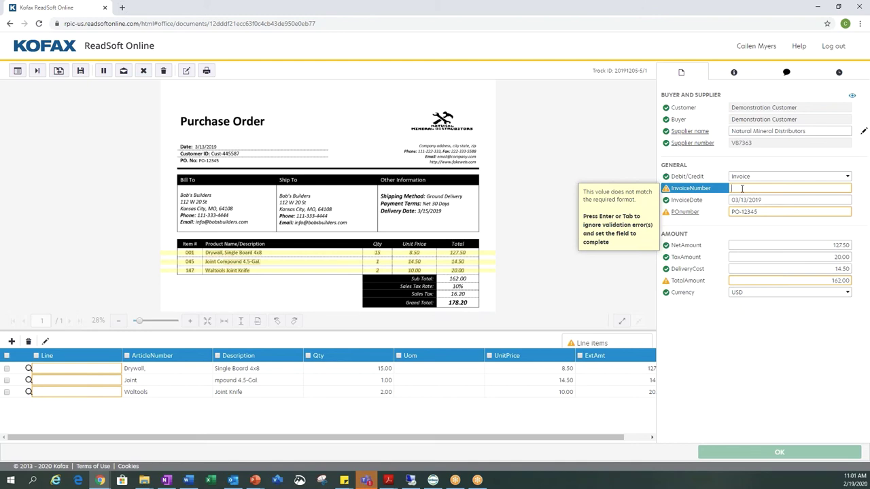
pyautogui.press('Tab')
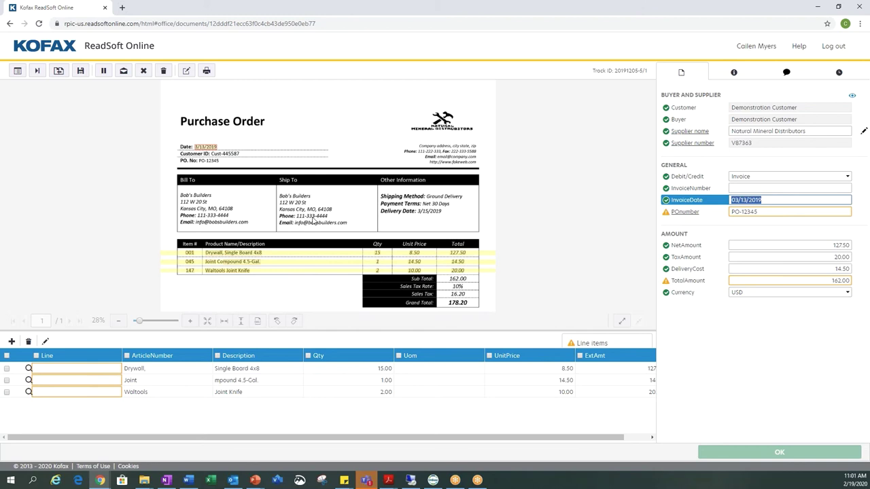
pyautogui.press('Tab')
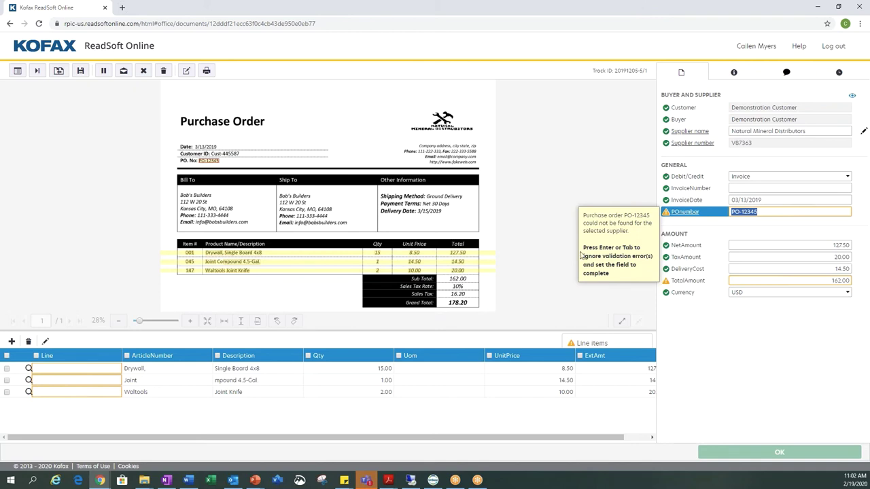
# - Remove the "PO-" prefix from the POnumber value, then accept the PO number and the net amount
pyautogui.click(743, 212)
pyautogui.press('BackSpace')
pyautogui.press('BackSpace')
pyautogui.press('BackSpace')
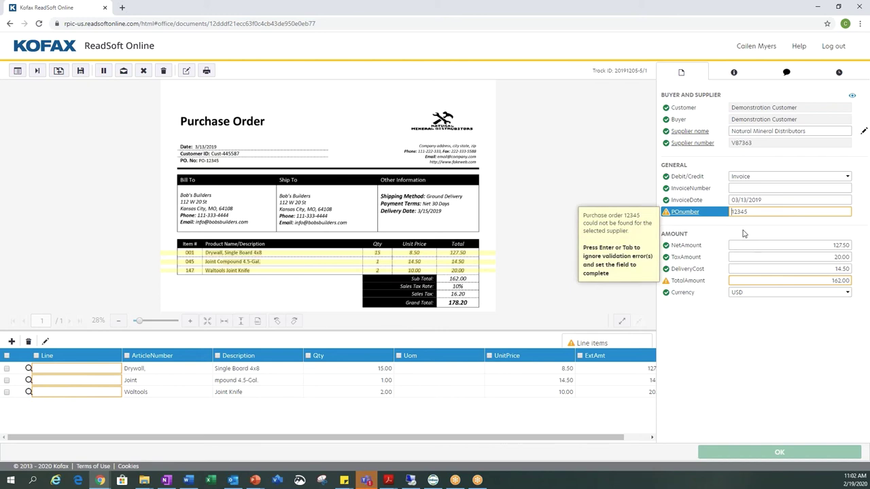
pyautogui.press('Return')
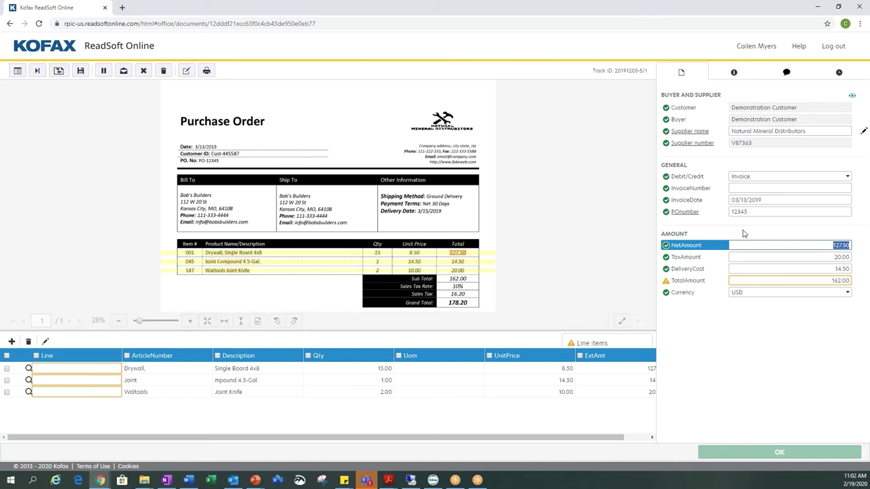
pyautogui.press('Return')
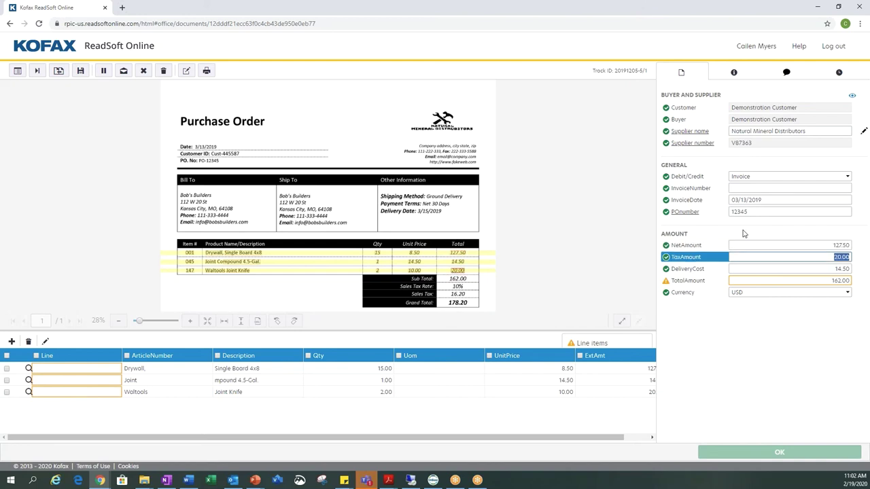
# - Accept the captured tax and delivery values, then set TotalAmount to 178.20 and NetAmount to 162.00
pyautogui.press('Return')
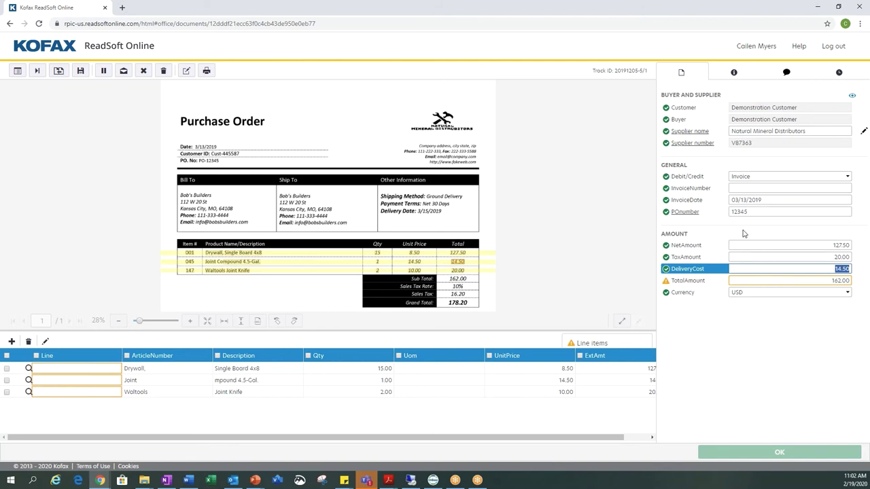
pyautogui.press('Return')
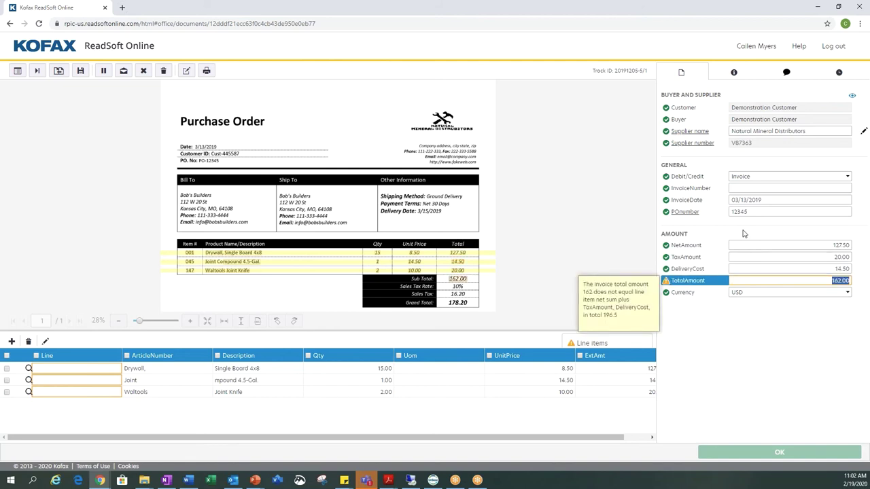
pyautogui.write('178.20')
pyautogui.click(858, 245)
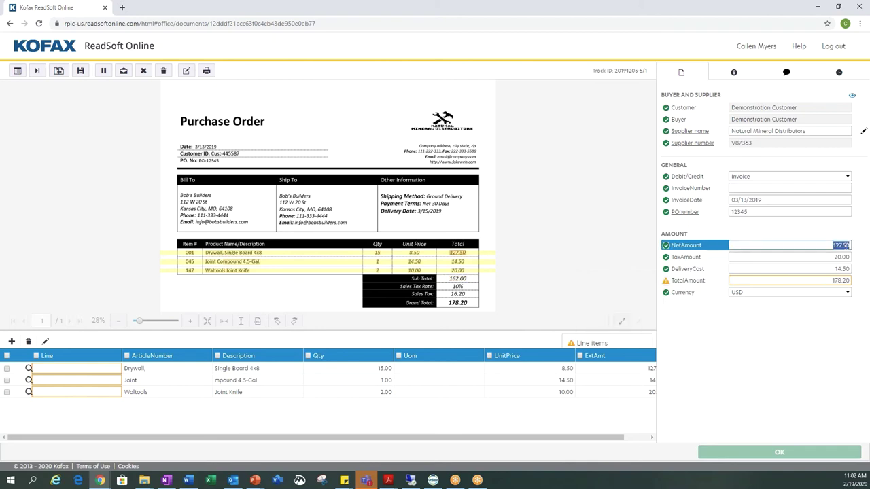
pyautogui.write('162.00')
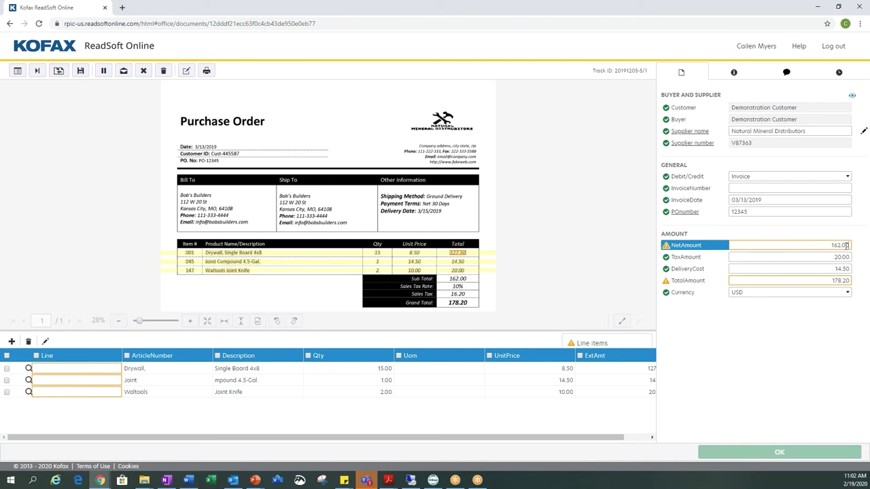
# - Set TaxAmount to 16.20 and clear the DeliveryCost value
pyautogui.click(838, 257)
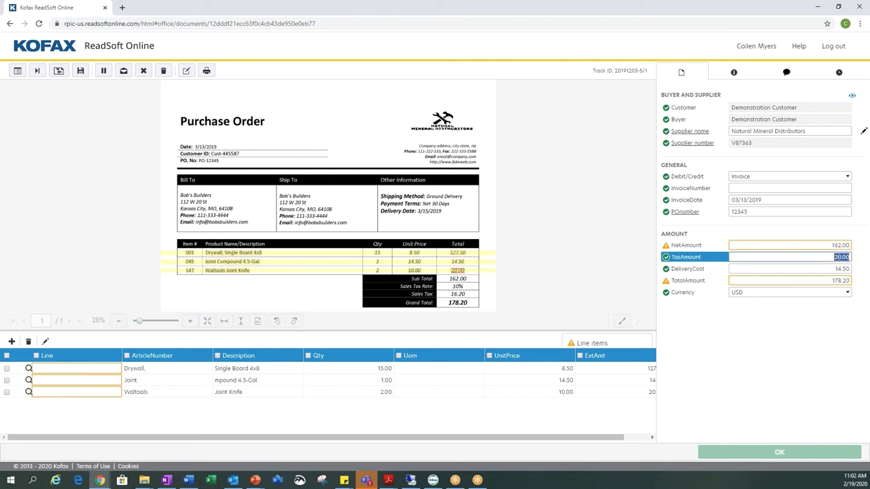
pyautogui.write('16.20')
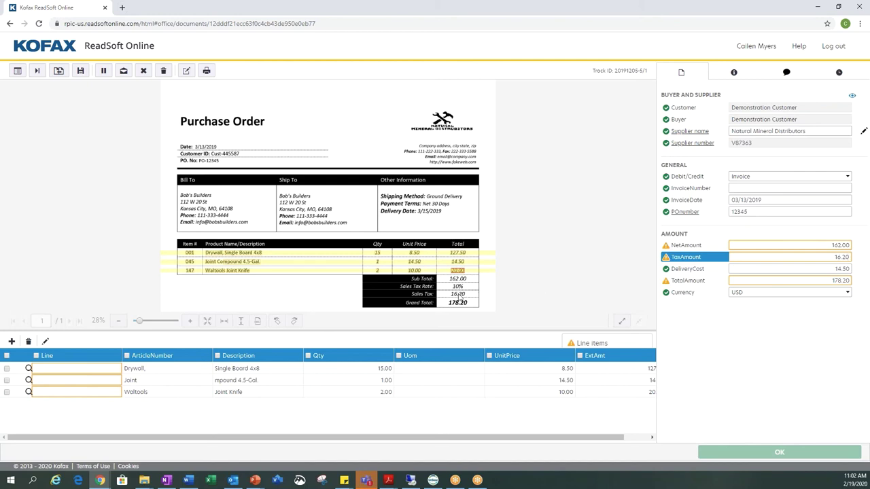
pyautogui.click(849, 269)
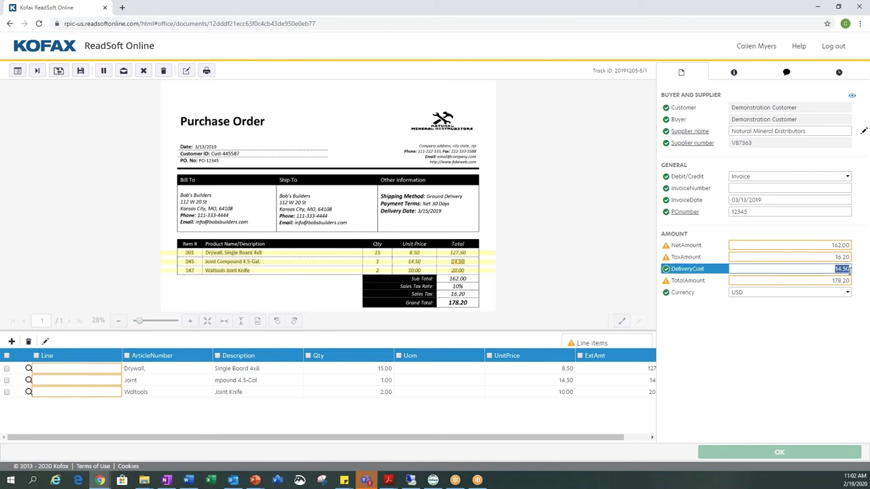
pyautogui.press('Delete')
pyautogui.press('Tab')
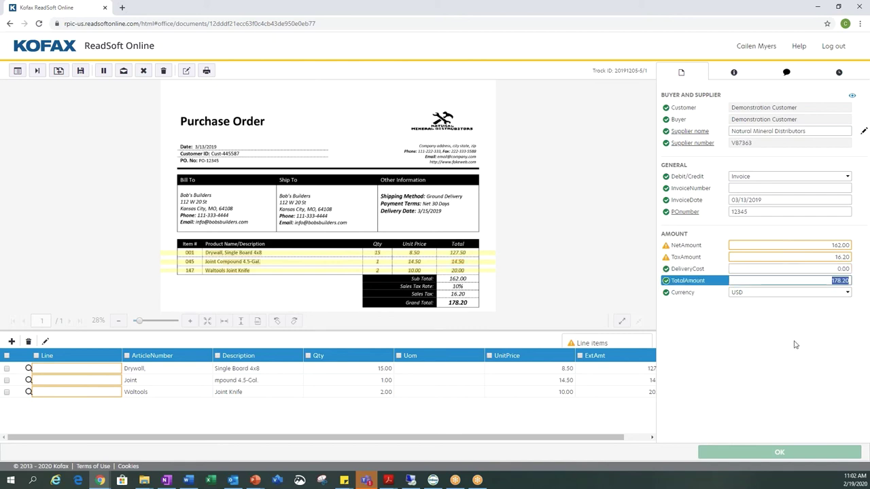
# - Accept the corrected total, net, tax and delivery amounts despite their validation warnings
pyautogui.press('Tab')
pyautogui.click(800, 247)
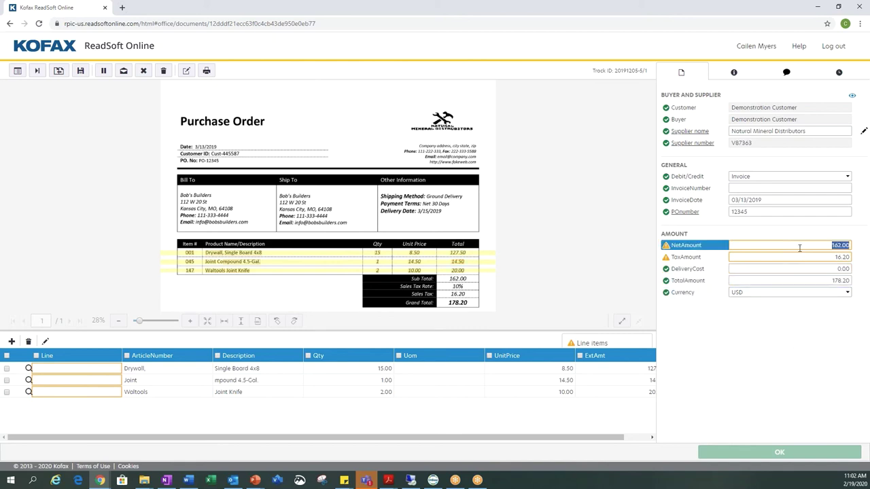
pyautogui.press('Tab')
pyautogui.press('Tab')
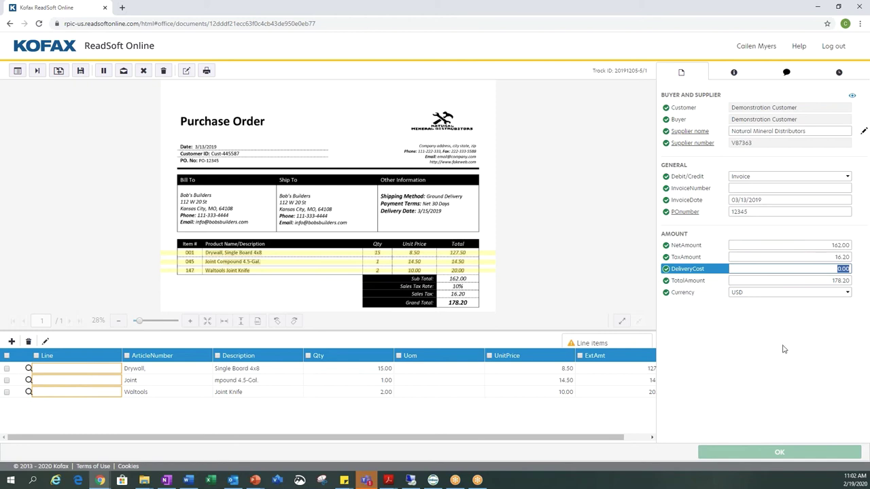
pyautogui.press('Tab')
pyautogui.press('Tab')
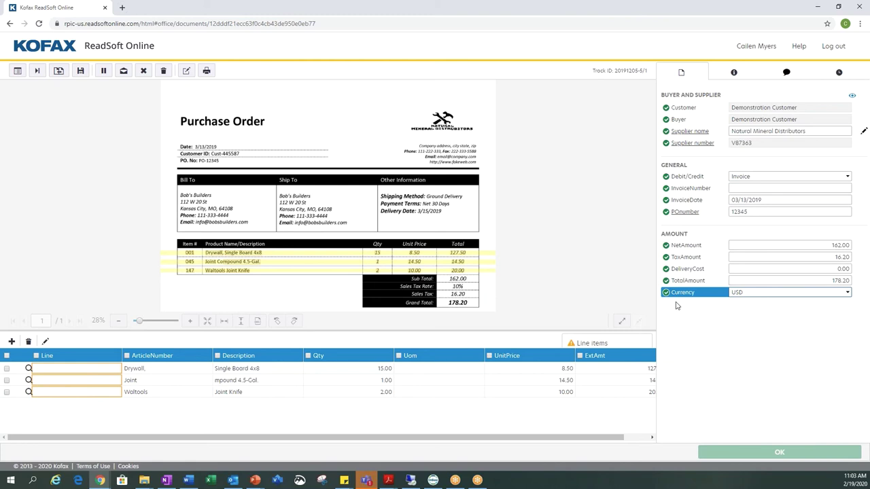
# - Look up the purchase order line for the drywall item with filters cleared, and assign line 1 with article number 321
pyautogui.click(87, 369)
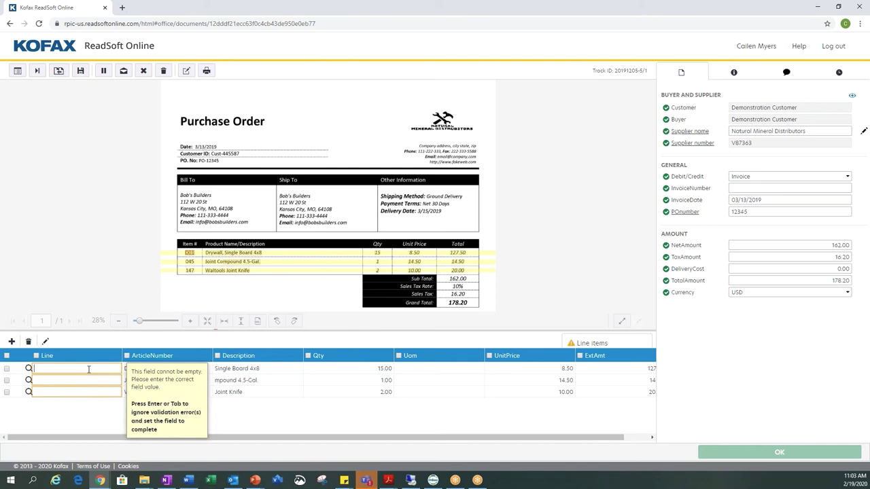
pyautogui.click(28, 371)
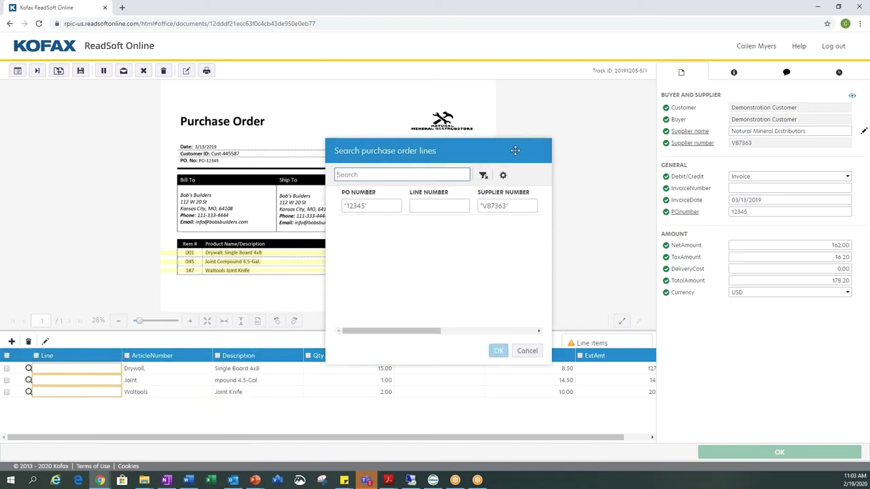
pyautogui.click(483, 175)
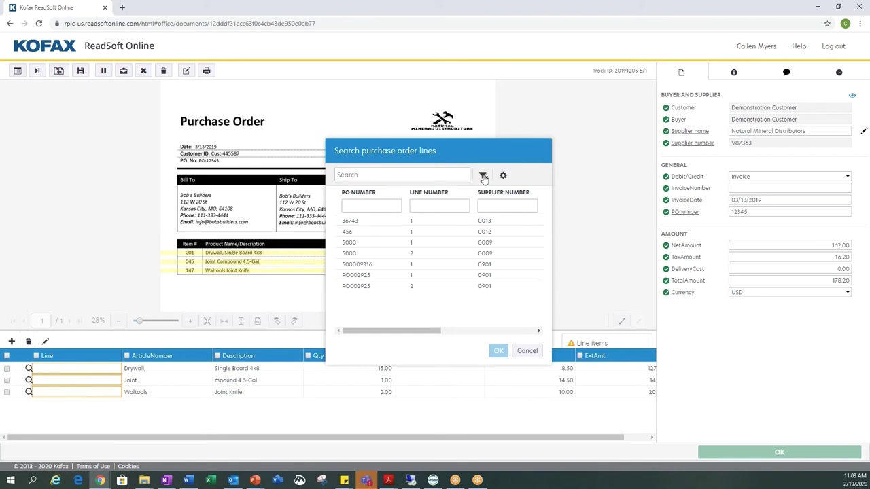
pyautogui.doubleClick(360, 238)
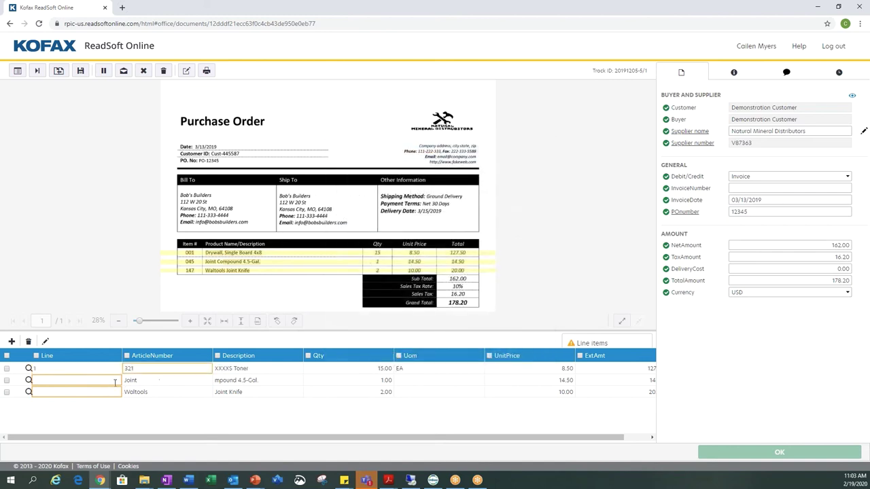
# - Set the first line item's description to "drywall" and number the second and third line items 2 and 3
pyautogui.click(259, 368)
pyautogui.write('drywall')
pyautogui.click(97, 384)
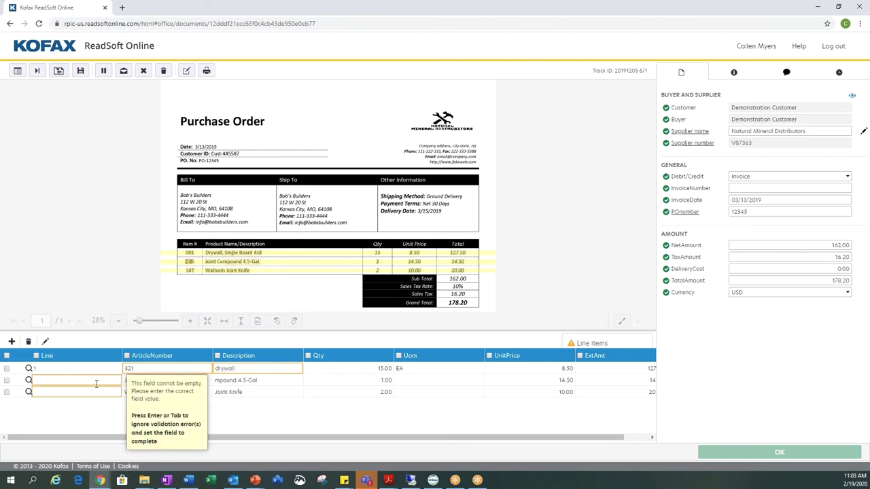
pyautogui.write('2')
pyautogui.click(93, 393)
pyautogui.write('3')
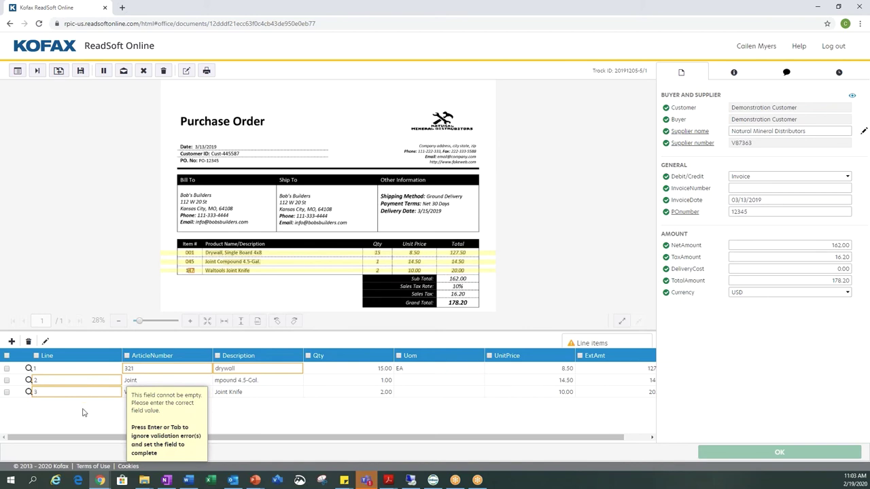
# - Accept the flagged line item values: the second and third line numbers, and the first item's article number and description
pyautogui.press('Tab')
pyautogui.press('Tab')
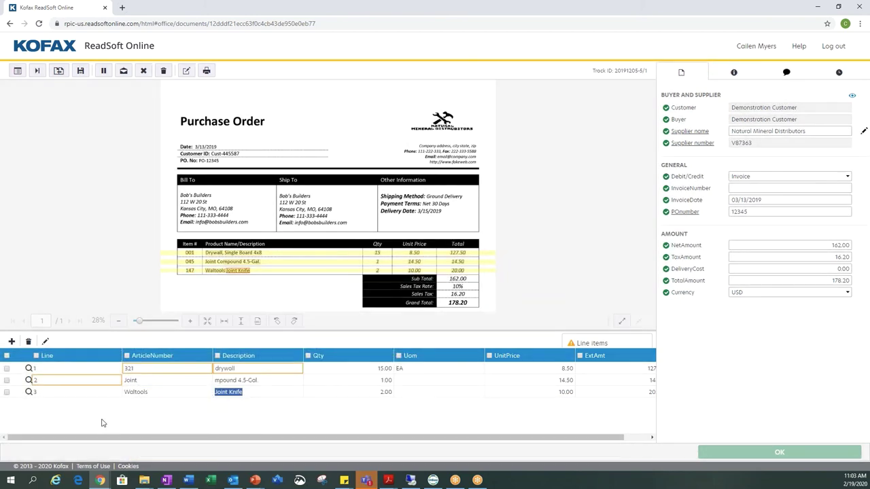
pyautogui.press('Tab')
pyautogui.press('Return')
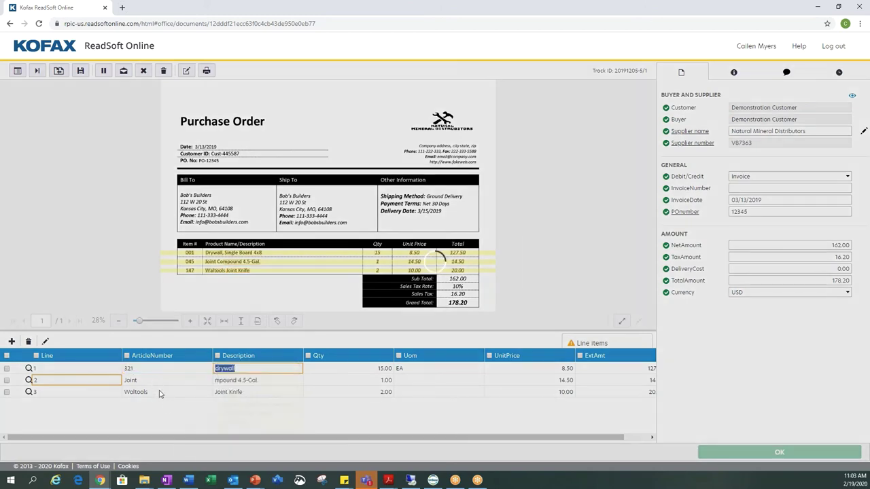
pyautogui.press('Tab')
pyautogui.click(93, 380)
pyautogui.press('Tab')
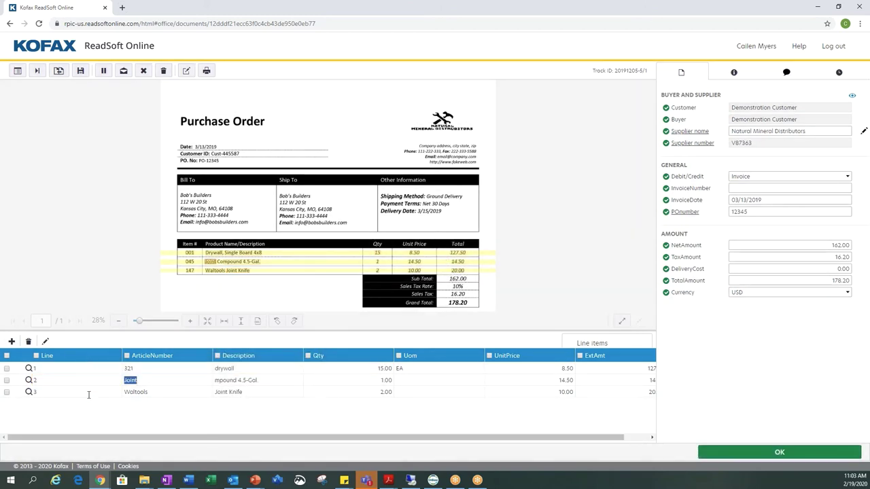
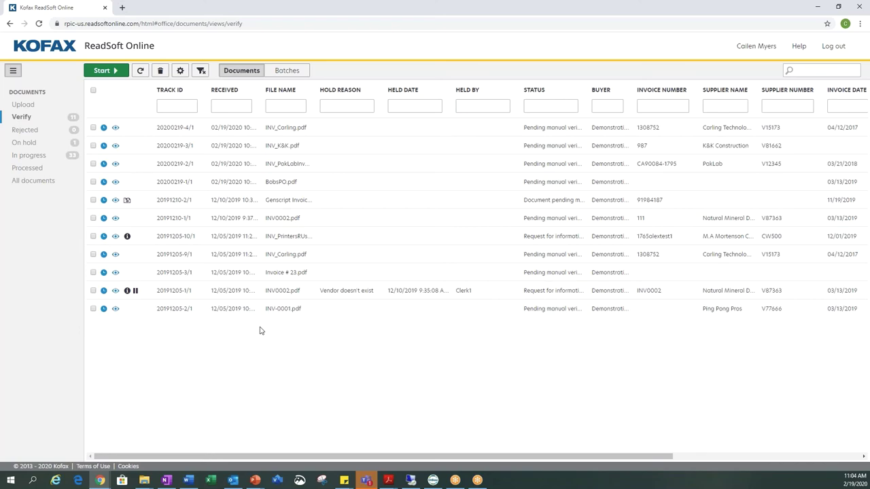
# - Switch to OnBase in a maximized window and open the Workflow view on the Invoice Exceptions queue
pyautogui.hotkey('alt', 'Tab')
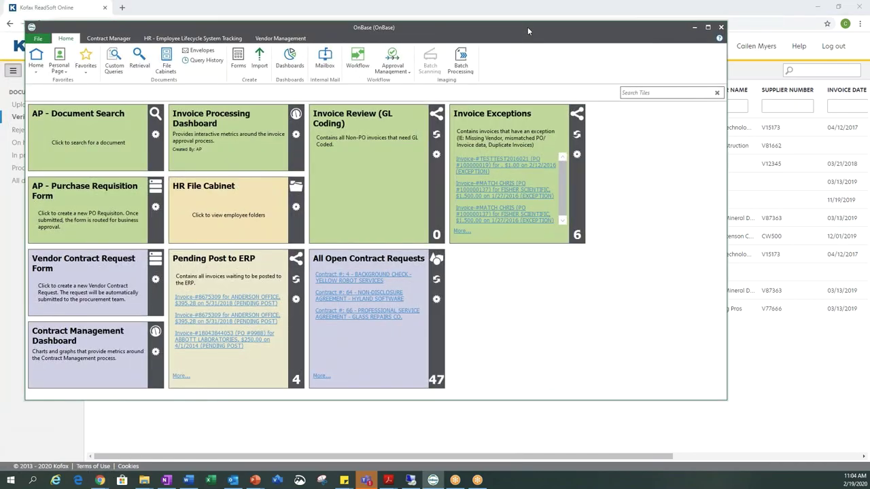
pyautogui.doubleClick(527, 27)
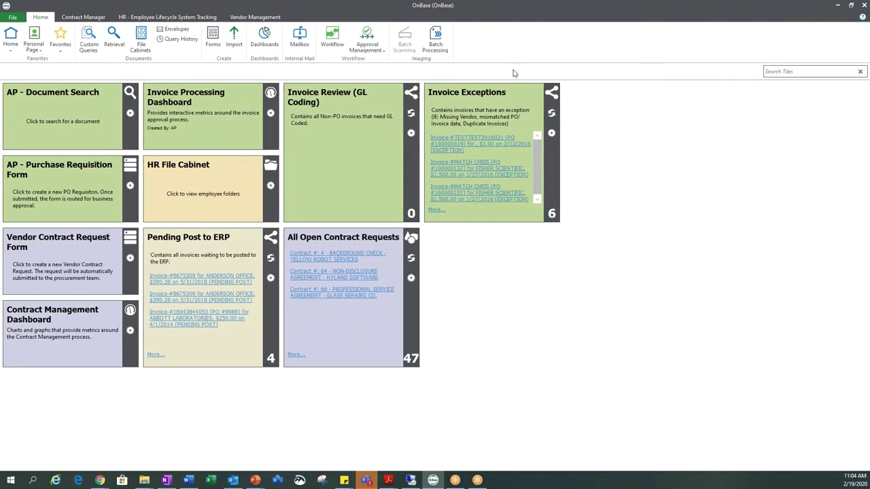
pyautogui.click(332, 36)
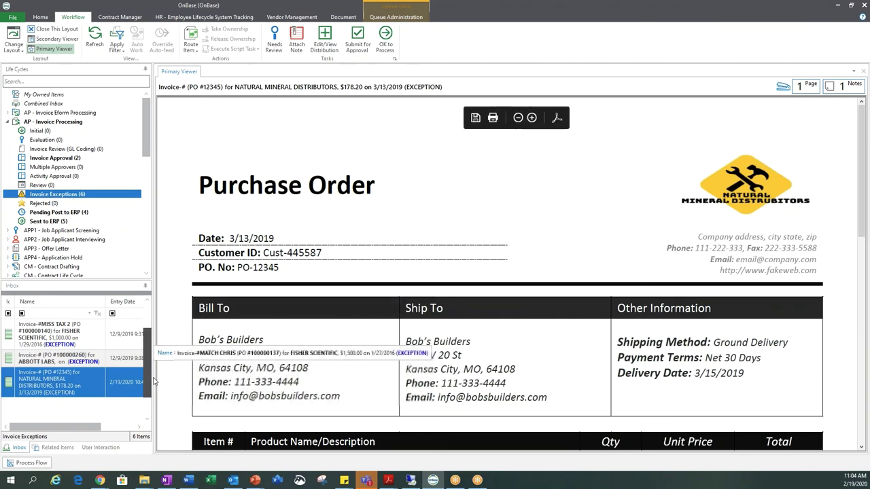
# - Sort the Invoice Exceptions inbox by entry date, newest first, and filter it to entry date 2/19/2020
pyautogui.moveTo(149, 403)
pyautogui.mouseDown()
pyautogui.moveTo(157, 351)
pyautogui.moveTo(154, 418)
pyautogui.mouseUp()
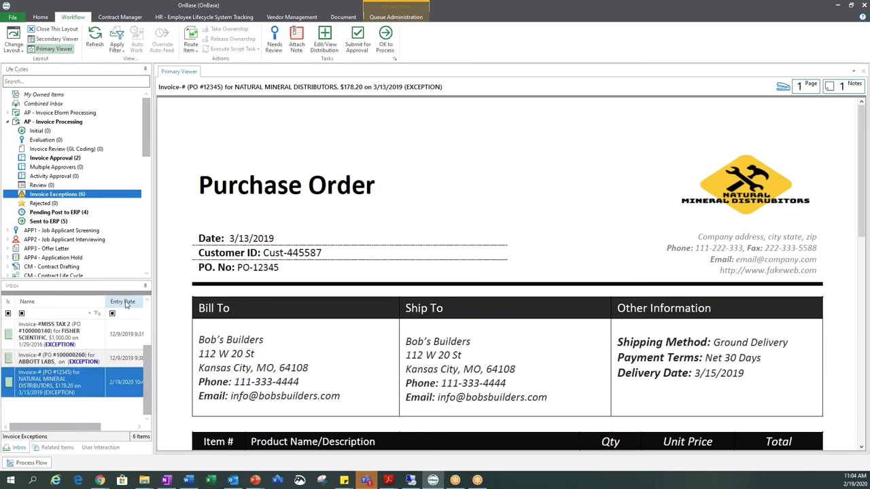
pyautogui.click(126, 305)
pyautogui.scroll(3, 122, 319)
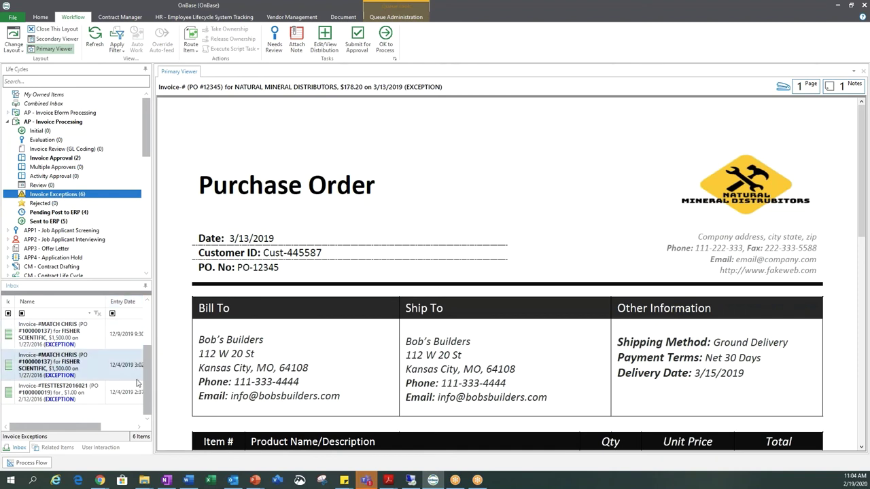
pyautogui.click(124, 315)
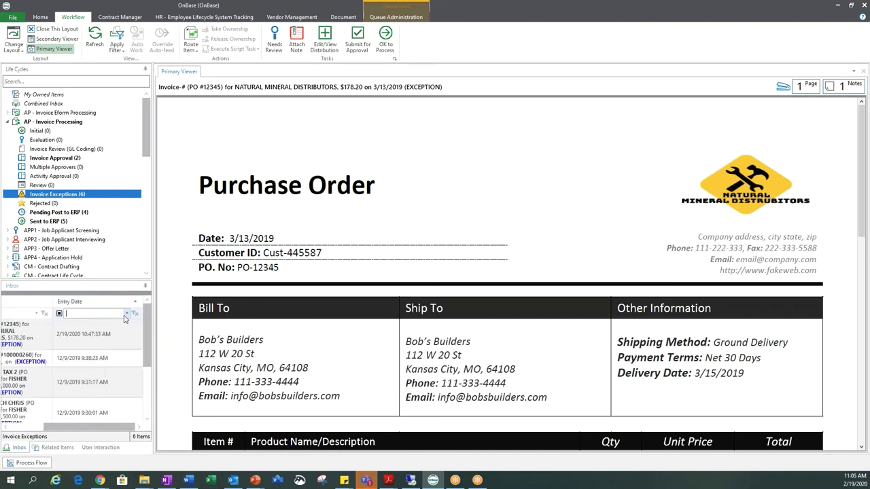
pyautogui.write('2')
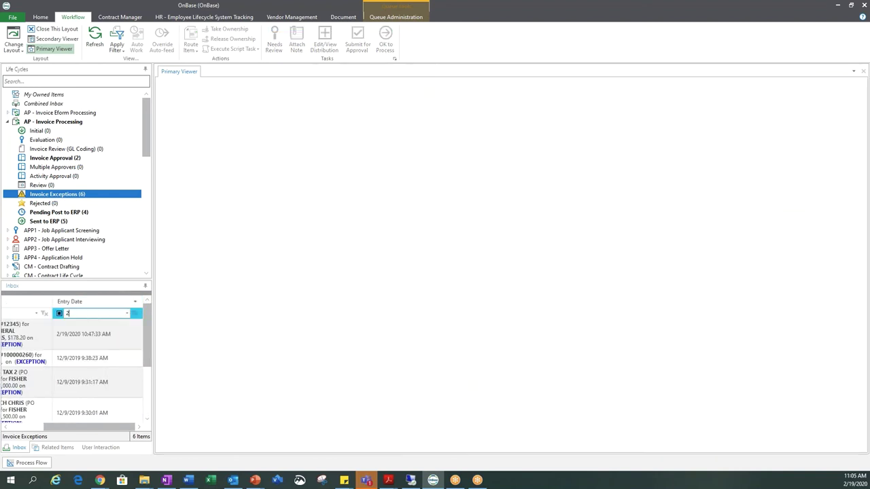
pyautogui.write('/19/2020')
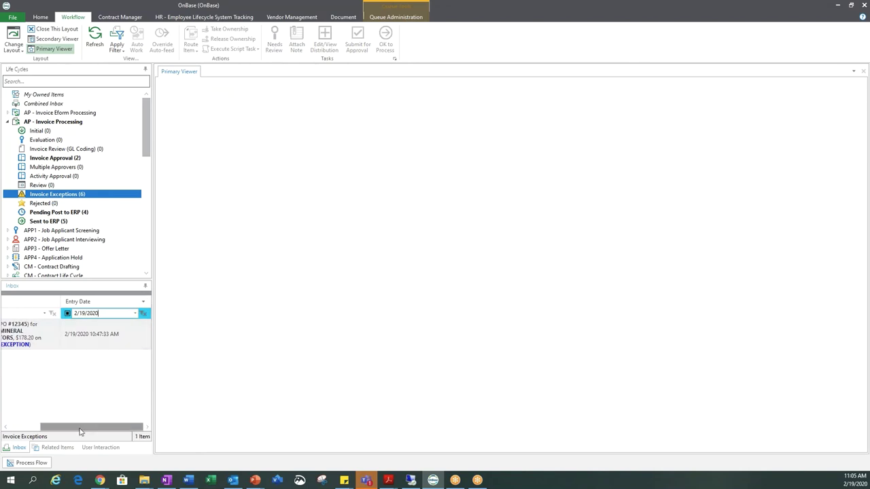
pyautogui.moveTo(81, 427); pyautogui.dragTo(51, 427)
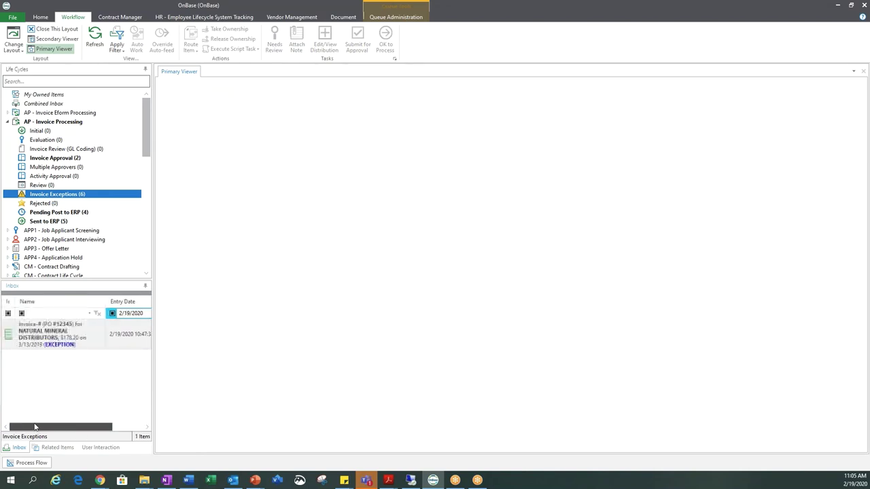
# - Open the Natural Mineral Distributors invoice, check its line items and totals, and submit it for approval
pyautogui.click(51, 341)
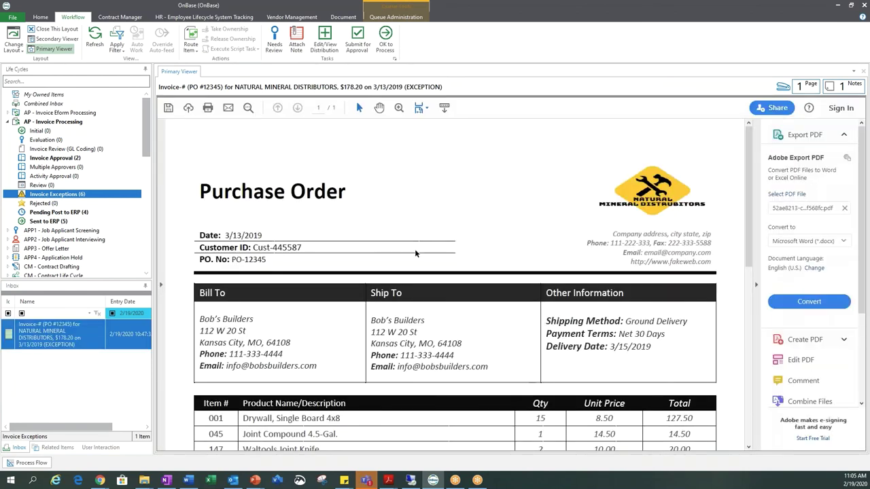
pyautogui.scroll(-3, 560, 381)
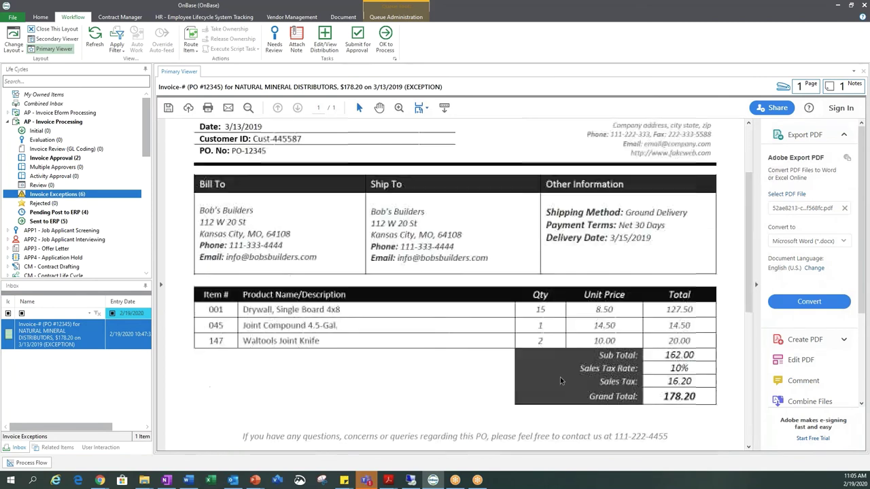
pyautogui.scroll(3, 561, 379)
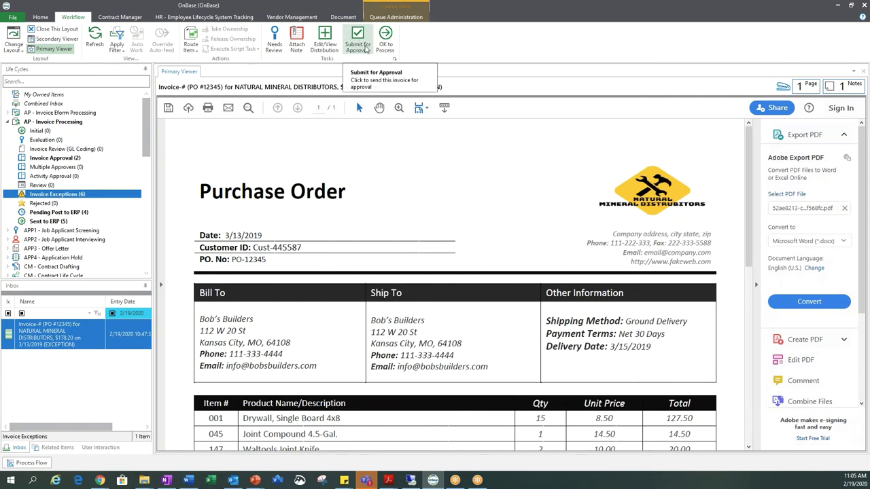
pyautogui.click(369, 52)
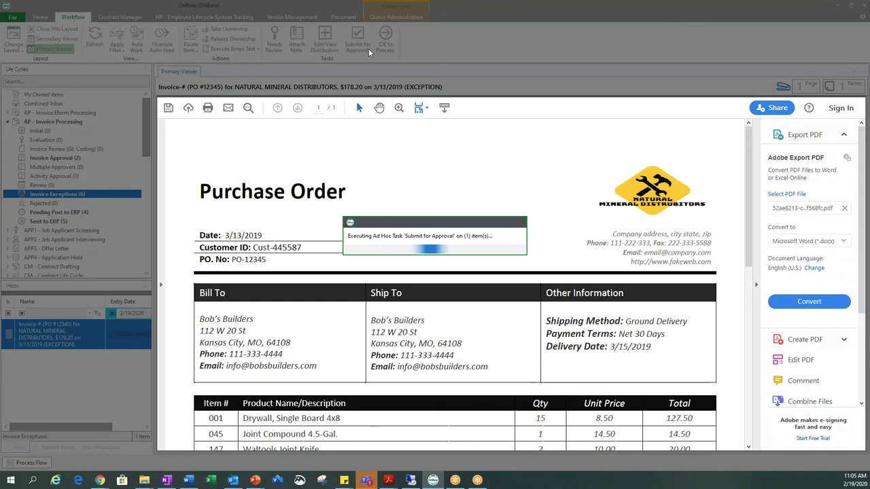